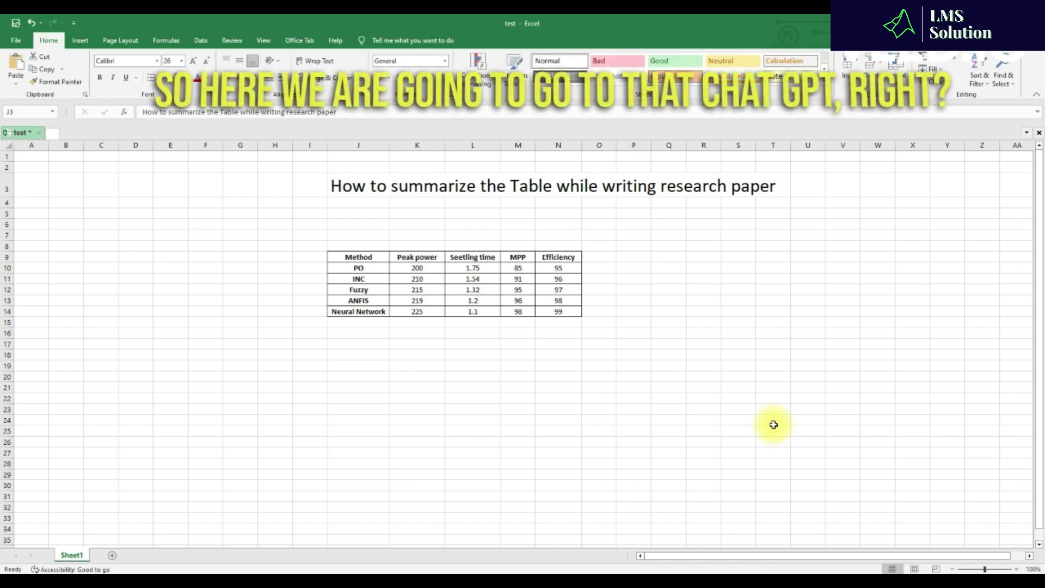
left_click(591, 569)
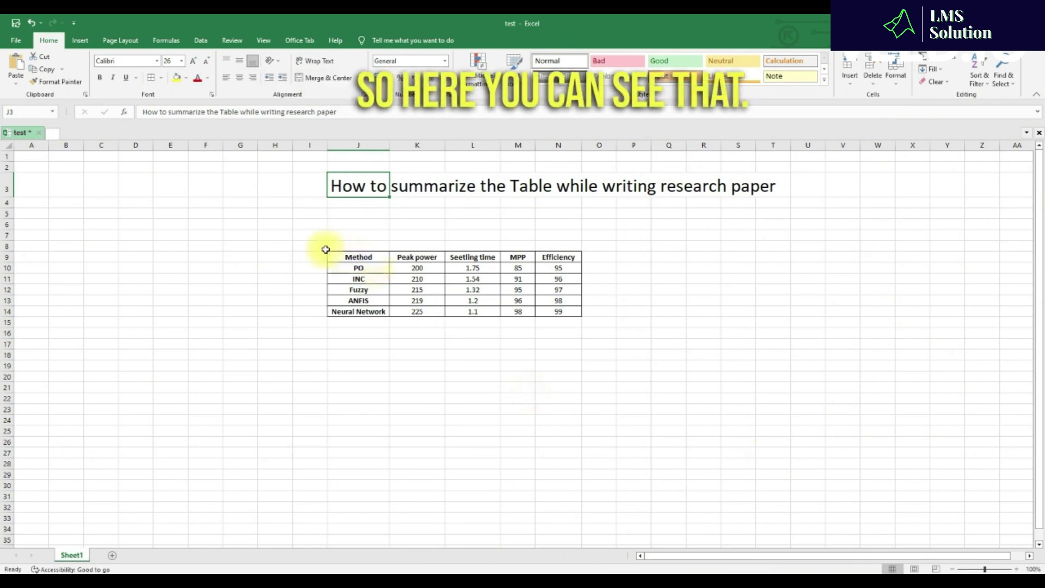
key("F11")
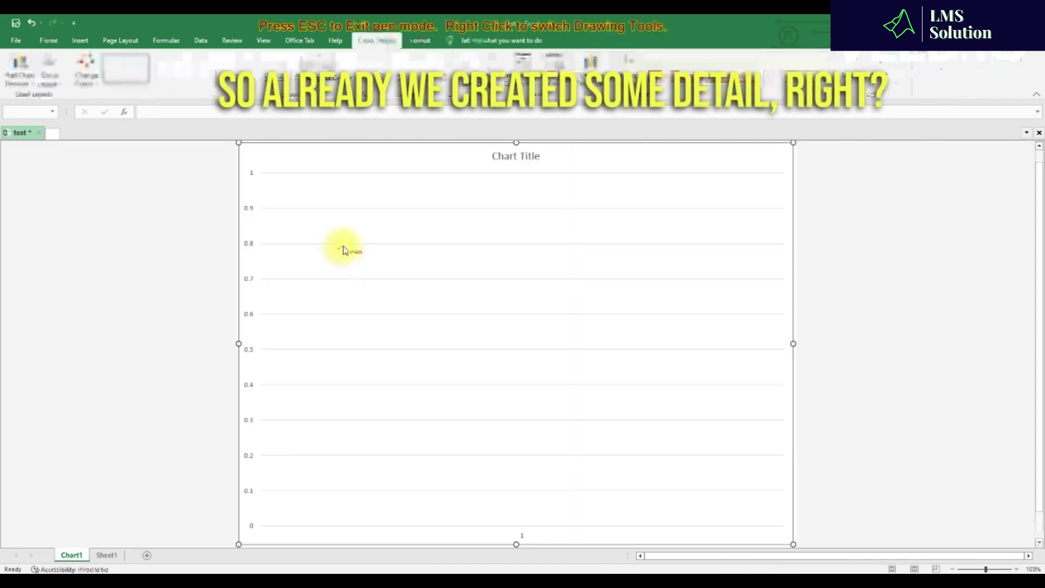
key("Escape")
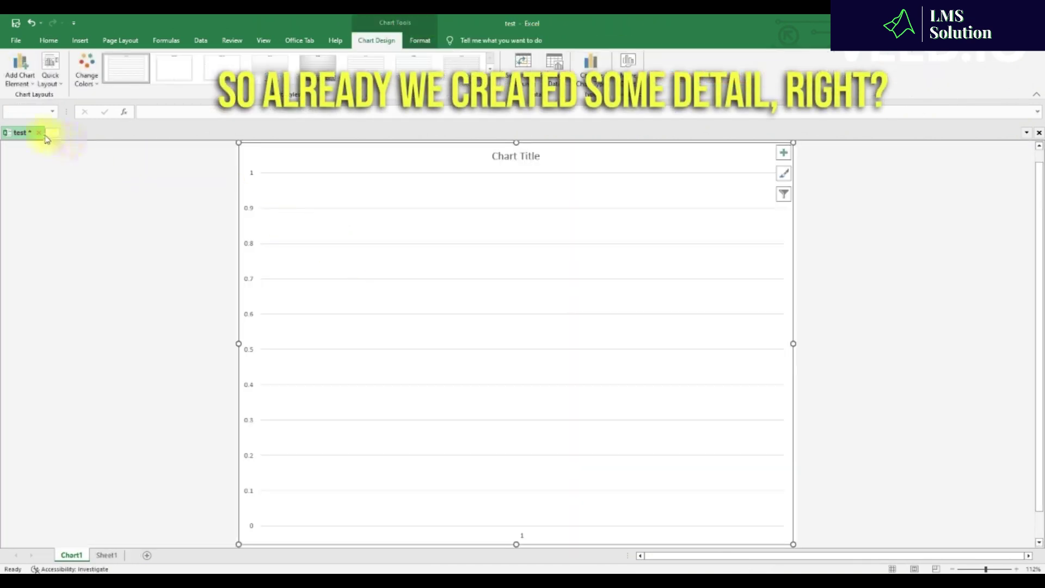
left_click(121, 563)
Examine the comparison table's listed methods and its peak power, settling time, MPP and efficiency columns.
left_click_drag(348, 257, 560, 310)
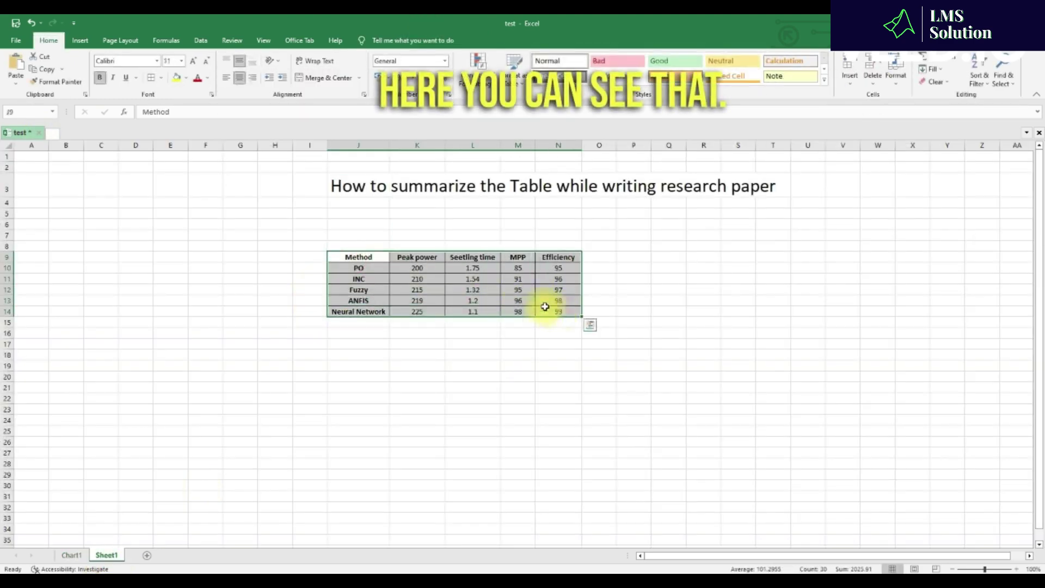
scroll(366, 236, "up", 3)
scroll(589, 338, "up", 2)
left_click_drag(668, 554, 730, 555)
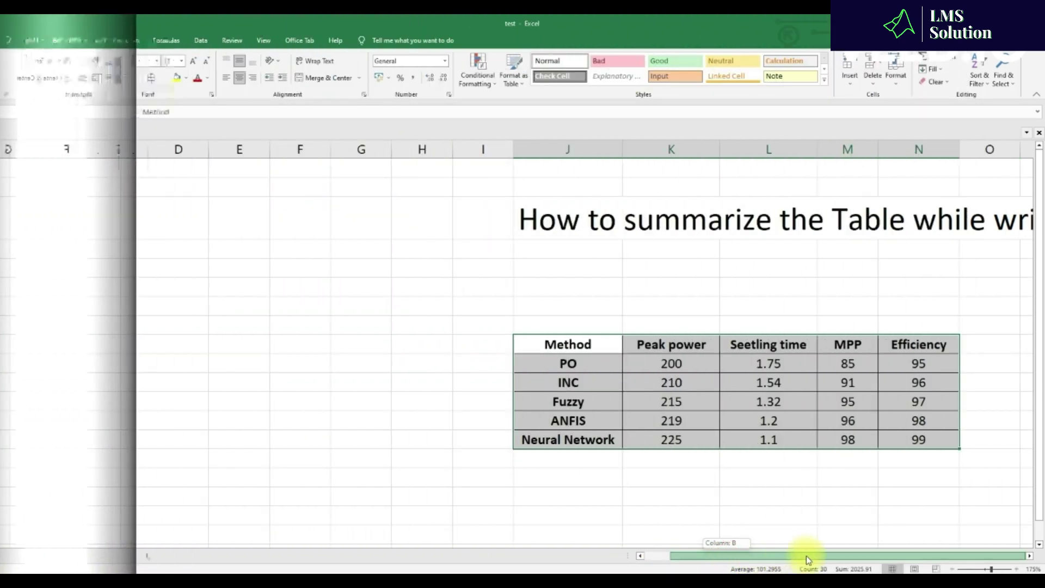
left_click(683, 385)
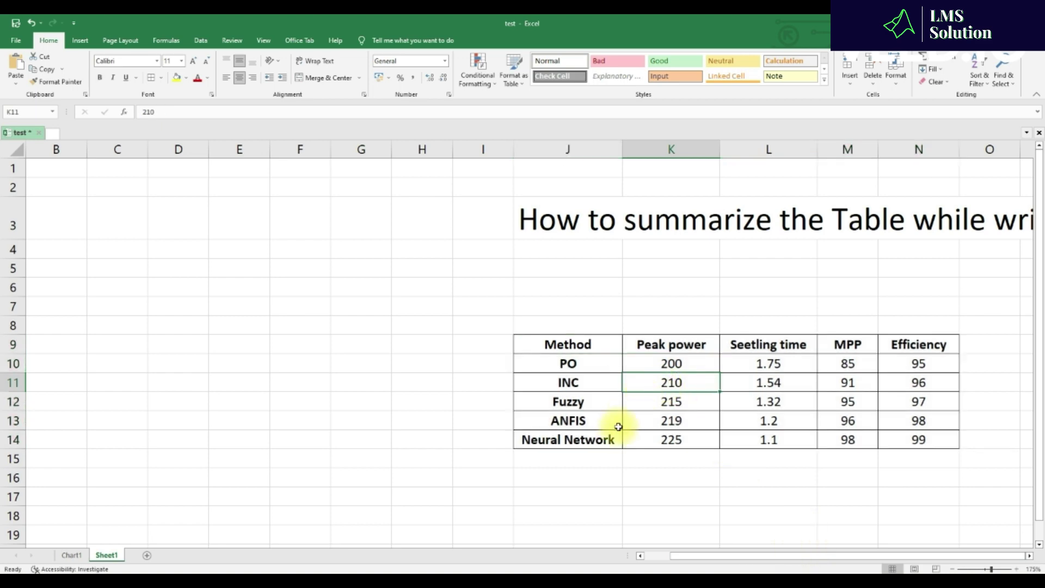
scroll(508, 381, "down", 2)
scroll(707, 492, "down", 3)
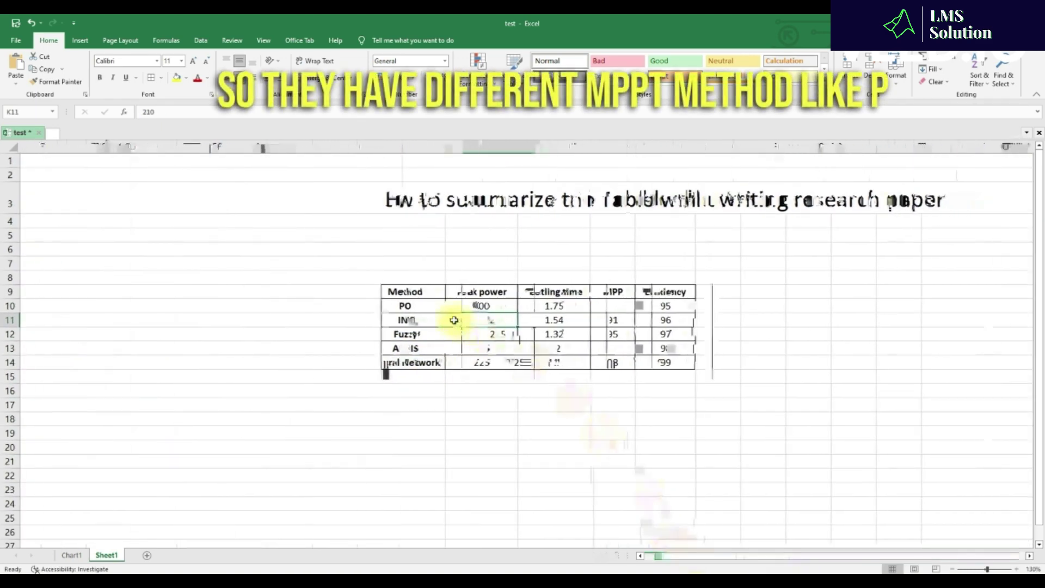
left_click(440, 308)
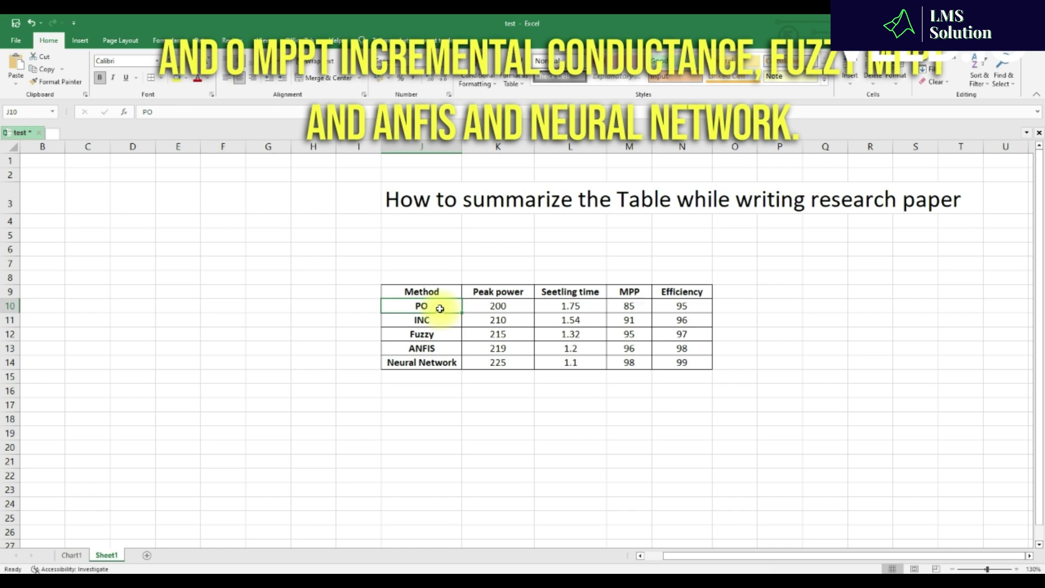
left_click_drag(491, 291, 653, 297)
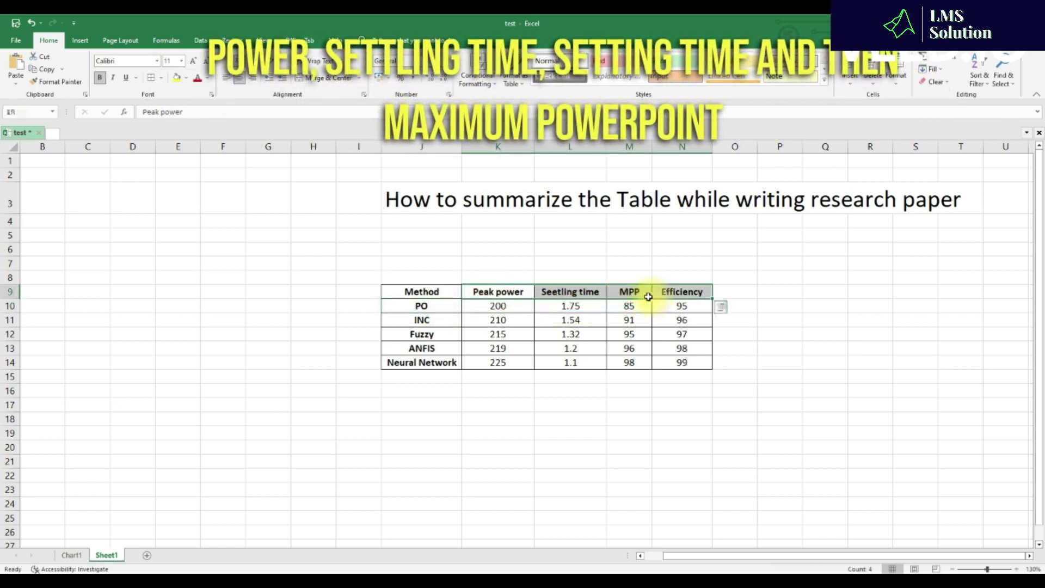
Change the spelling of the third column's header in the comparison table to "Setling time".
double_click(561, 292)
key("BackSpace")
key("Return")
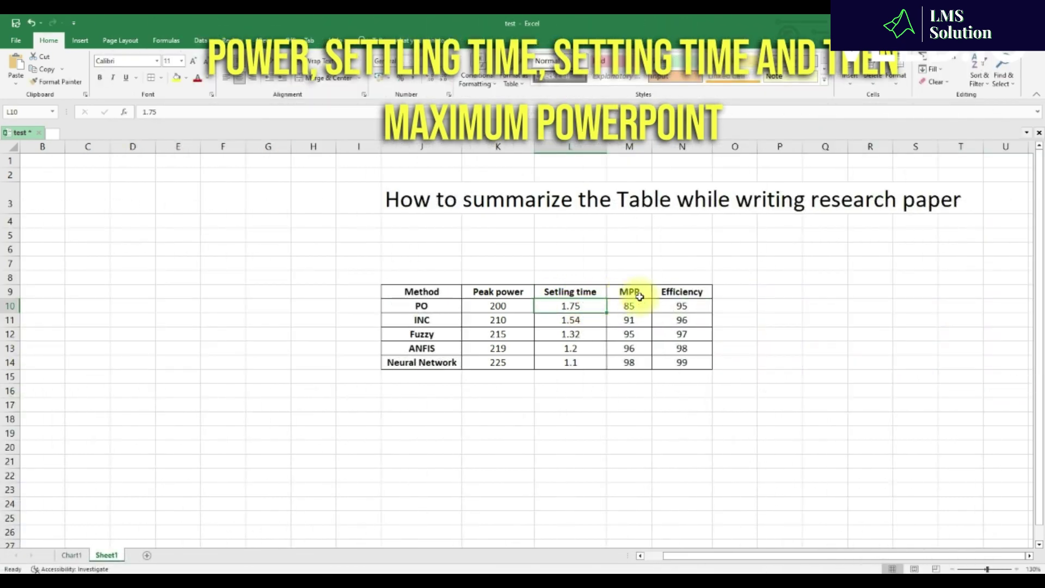
left_click(634, 294)
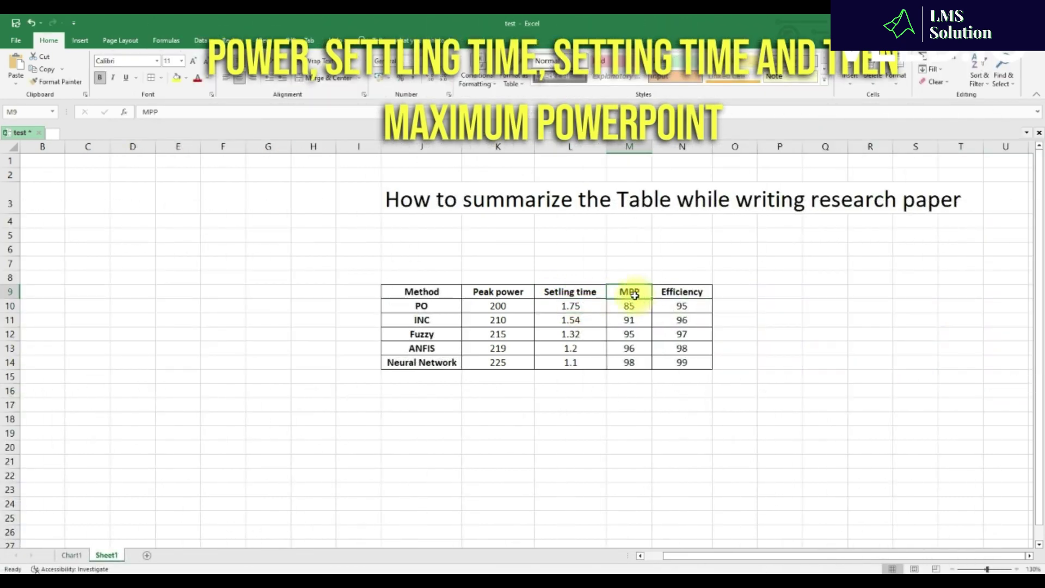
left_click(691, 293)
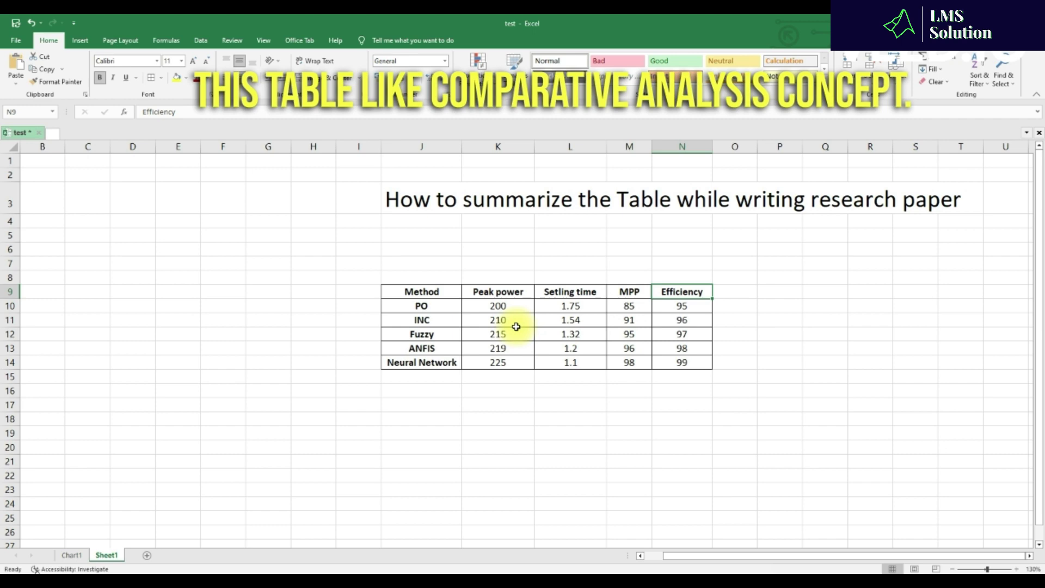
Copy the whole comparison table, J9:N14, switch to ChatGPT and paste it into the message box.
left_click_drag(420, 289, 662, 370)
key("ctrl+c")
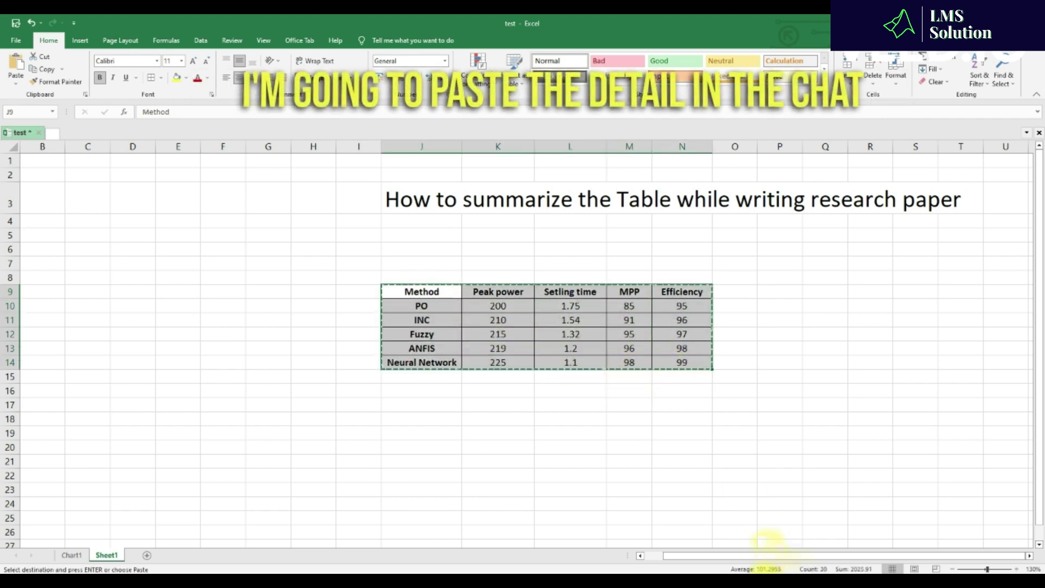
key("alt+Tab")
left_click(415, 534)
key("ctrl+v")
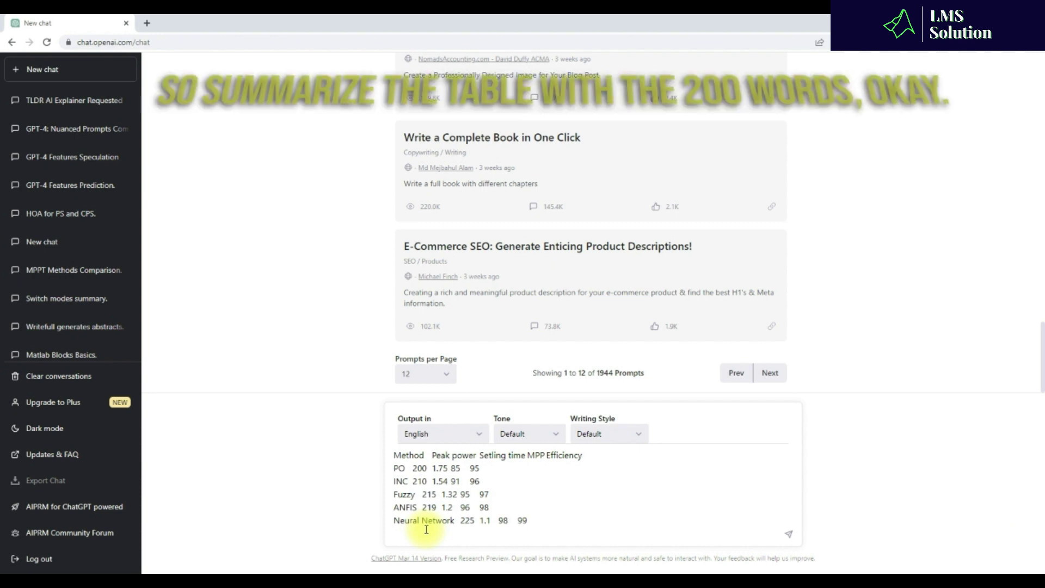
Add the request "summarize the table with 200 words" below the pasted table and send the message.
type("summar")
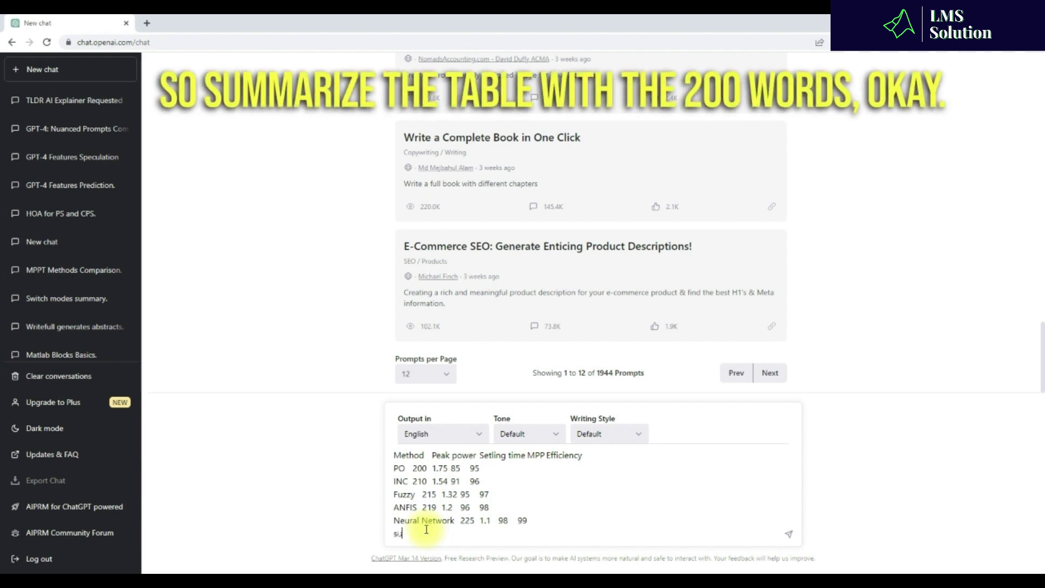
type("ize the ")
type("table")
type(" with ")
type("200 word")
type("s")
key("Return")
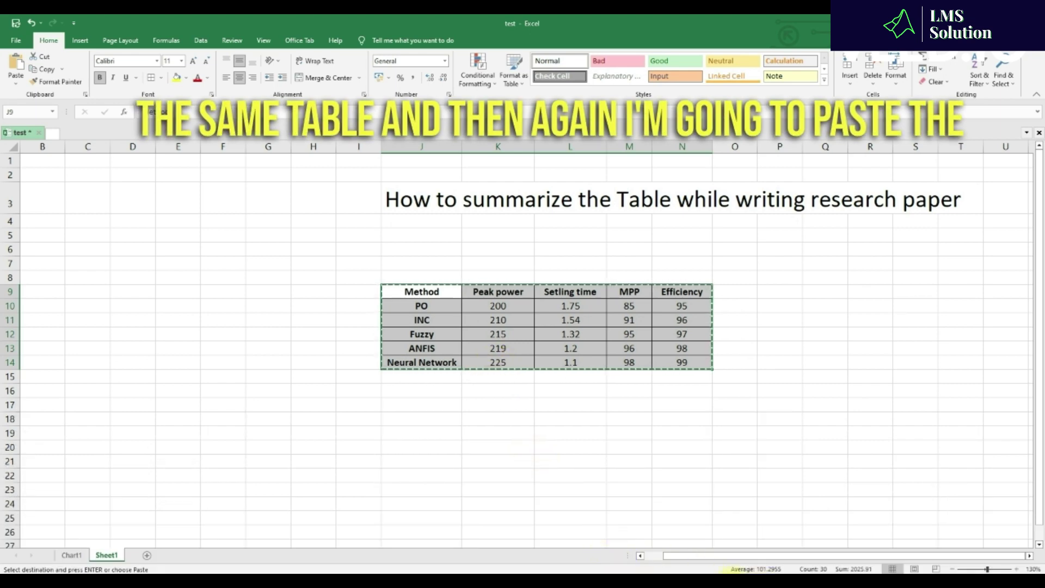
Paste the same table into a new message, add "summarize the table in favor of neural network." and send it.
mouse_move(476, 580)
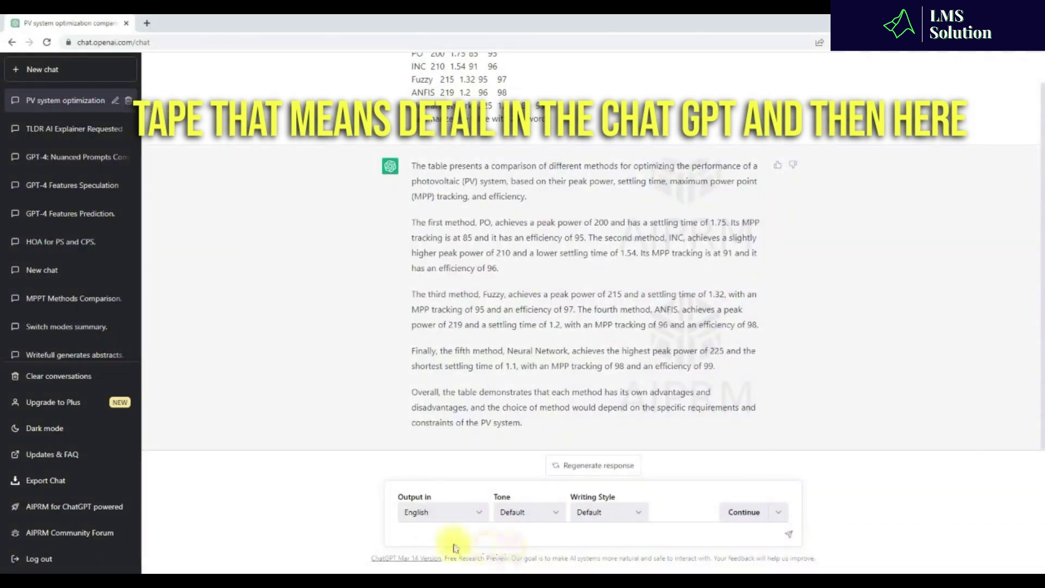
key("ctrl+v")
scroll(558, 506, "down", 2)
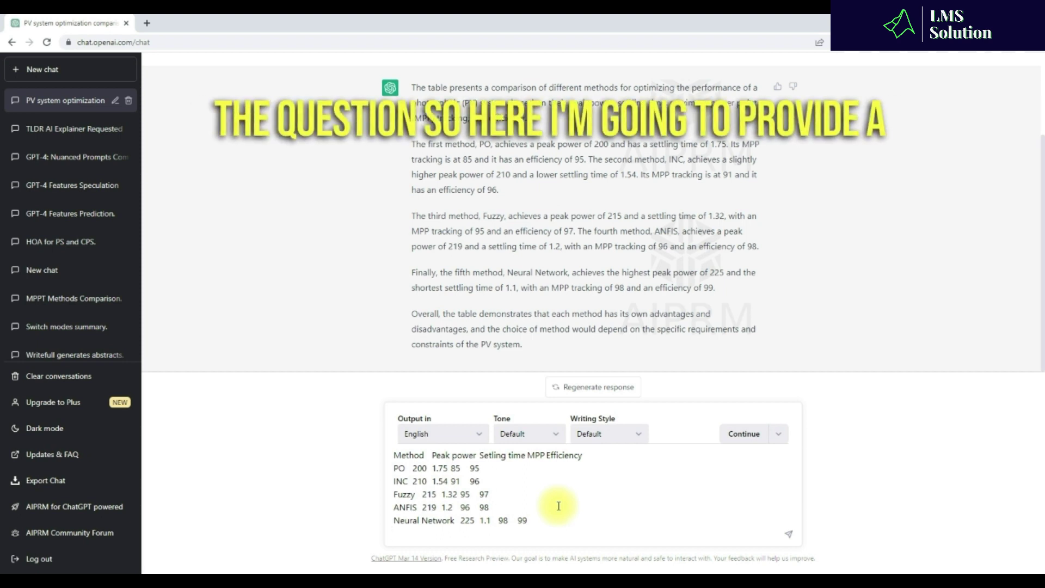
scroll(601, 163, "up", 2)
scroll(602, 145, "down", 2)
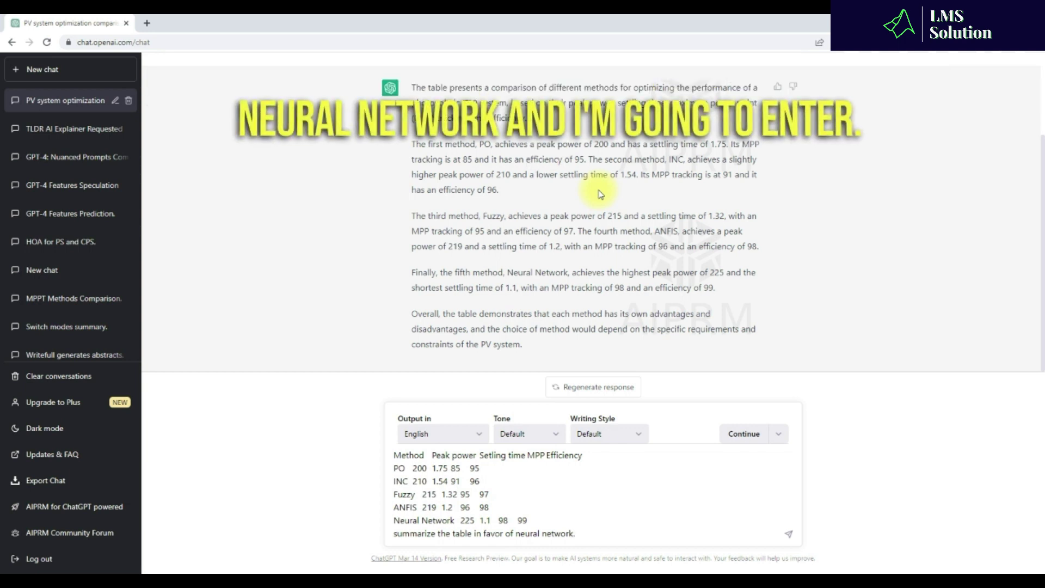
key("Return")
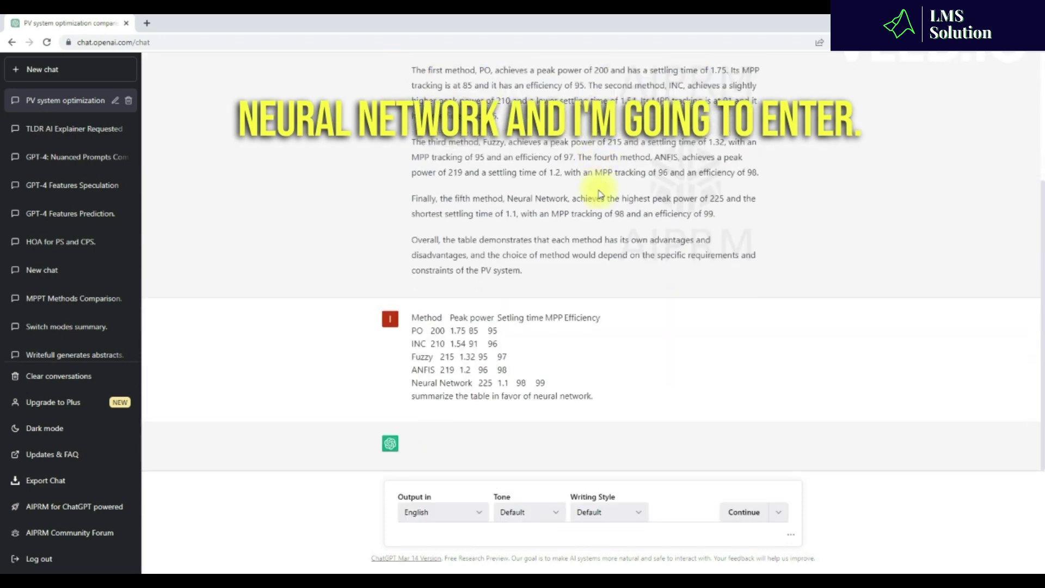
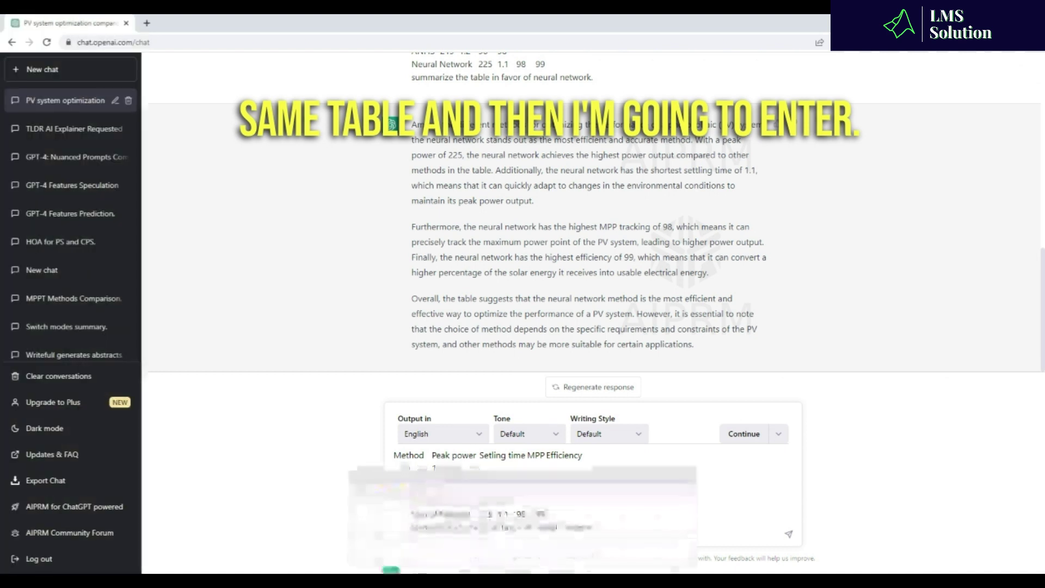
Send the table with the request "summarize the table in favor of neural network with other methods" and review the reply.
type("in favor of neural network with other methods")
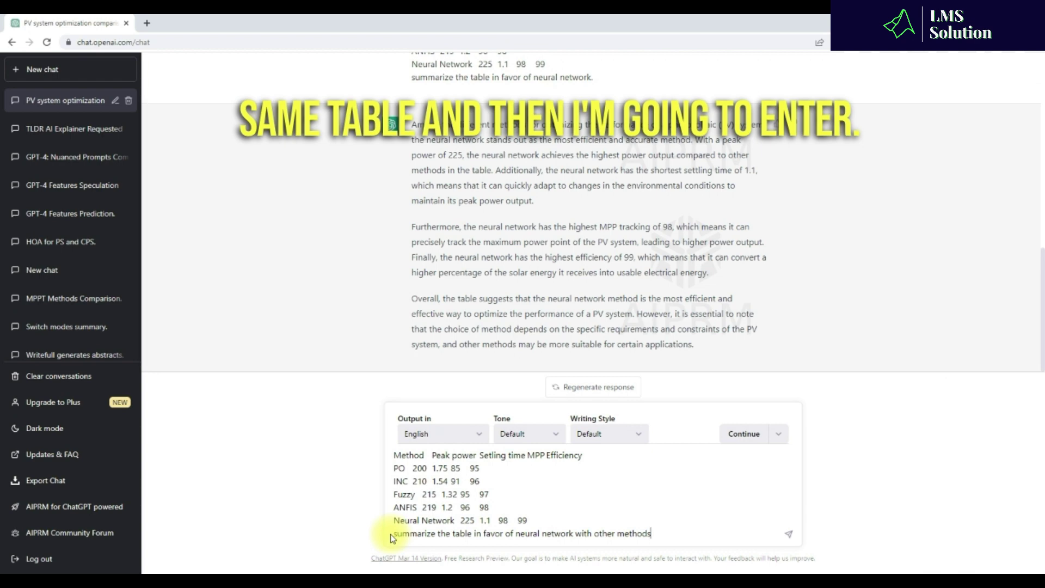
key("Return")
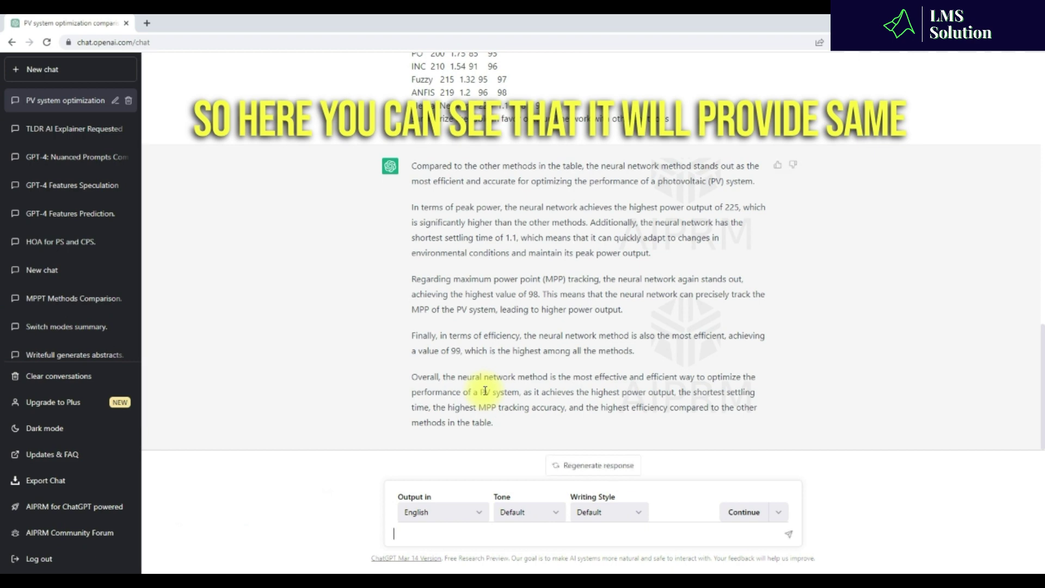
scroll(592, 389, "up", 2)
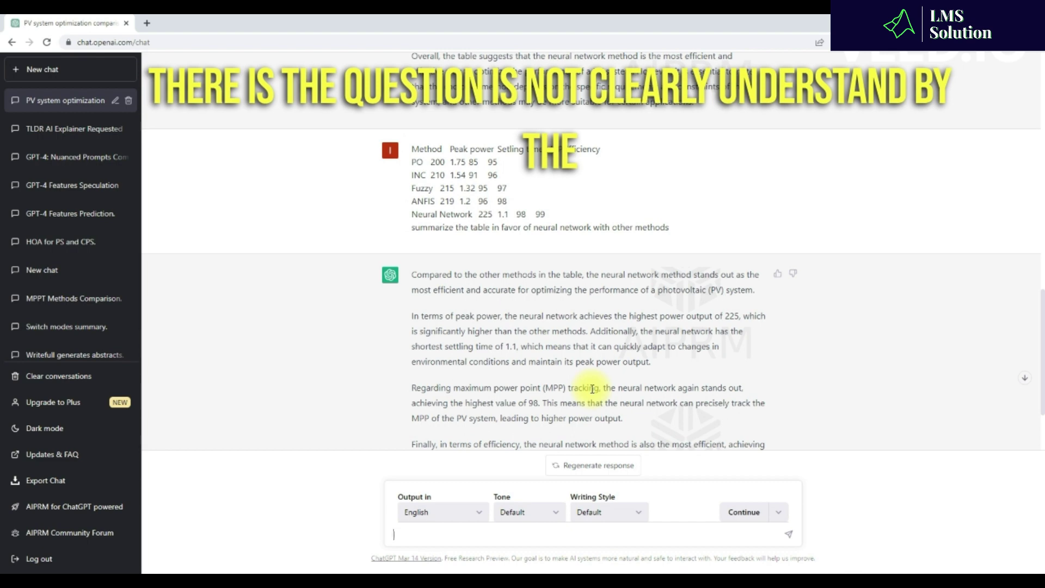
scroll(592, 389, "down", 2)
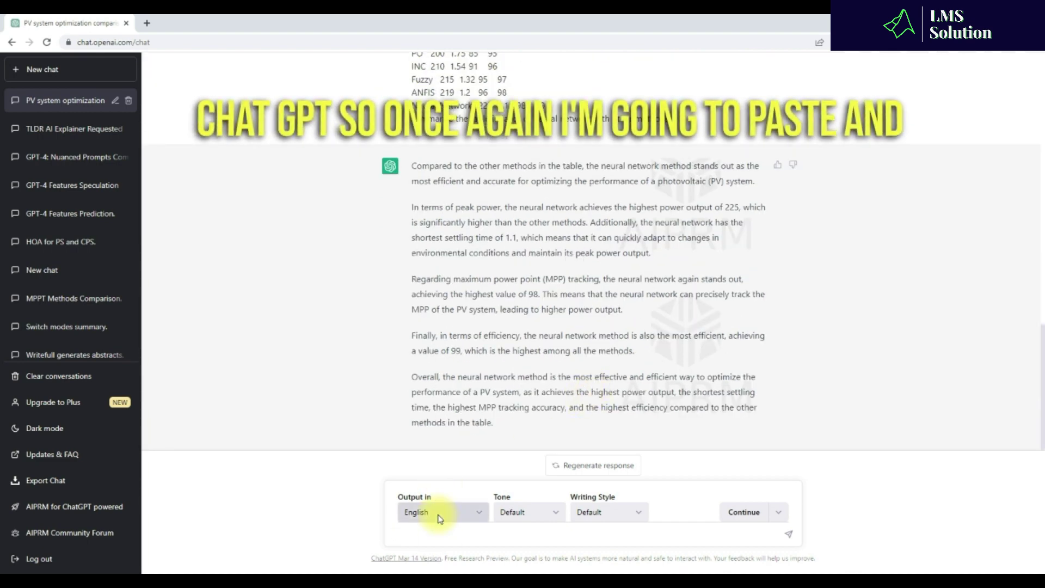
Paste the table again and send "summarize the table in favor of neural network with other methods and also provide details of other methods".
type("Method   Peak power  Setling time MPP Efficiency PO   200  1.75 85    95 INC  210  1.54 91    96 Fuzzy  215  1.32 95    97 ANFIS  219  1.2   96    98 Neural Network  225  1.1   98    99")
key("shift+Return")
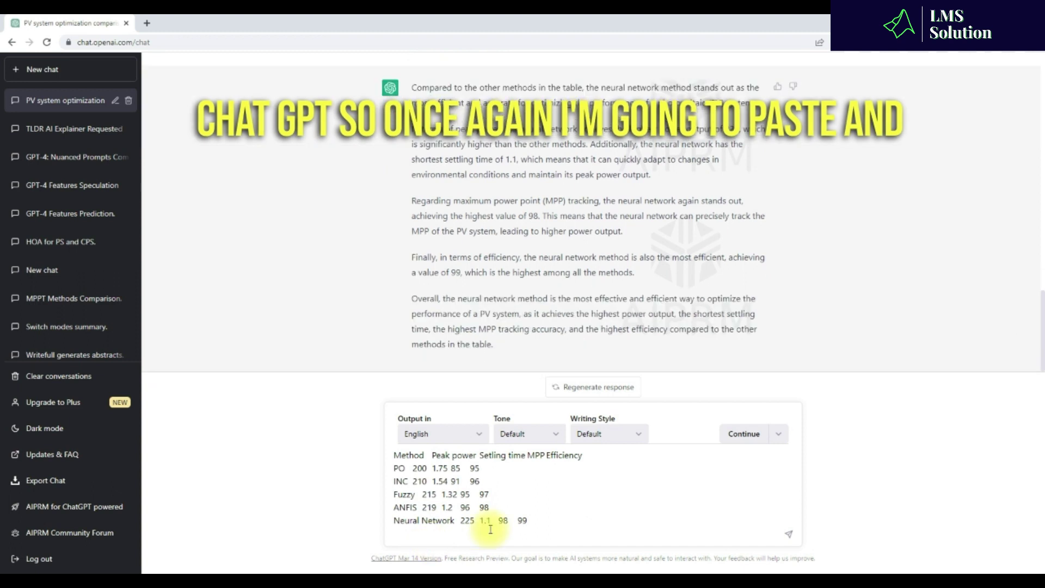
type("summari")
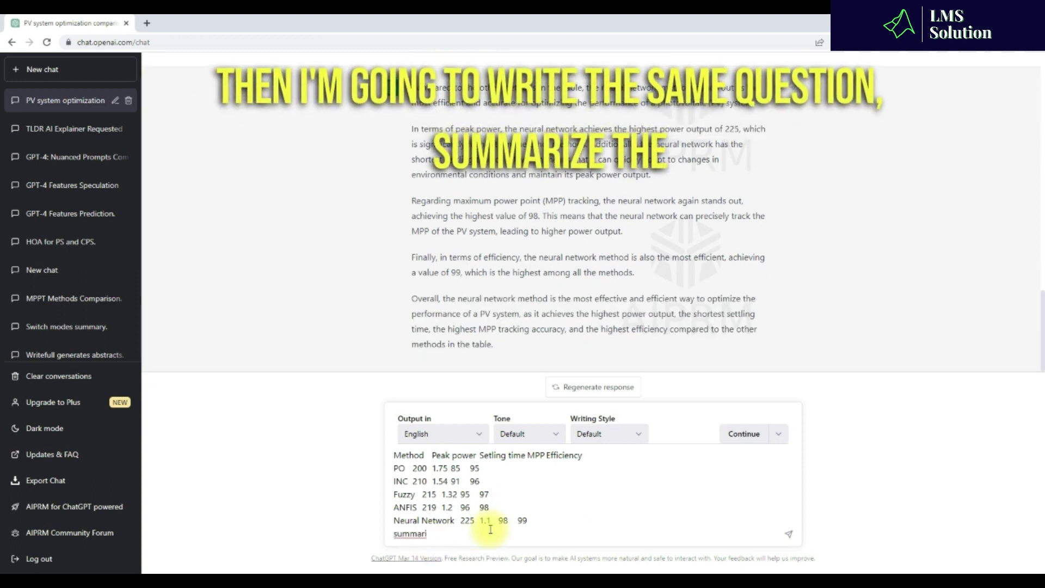
type("ze")
key("alt+Tab")
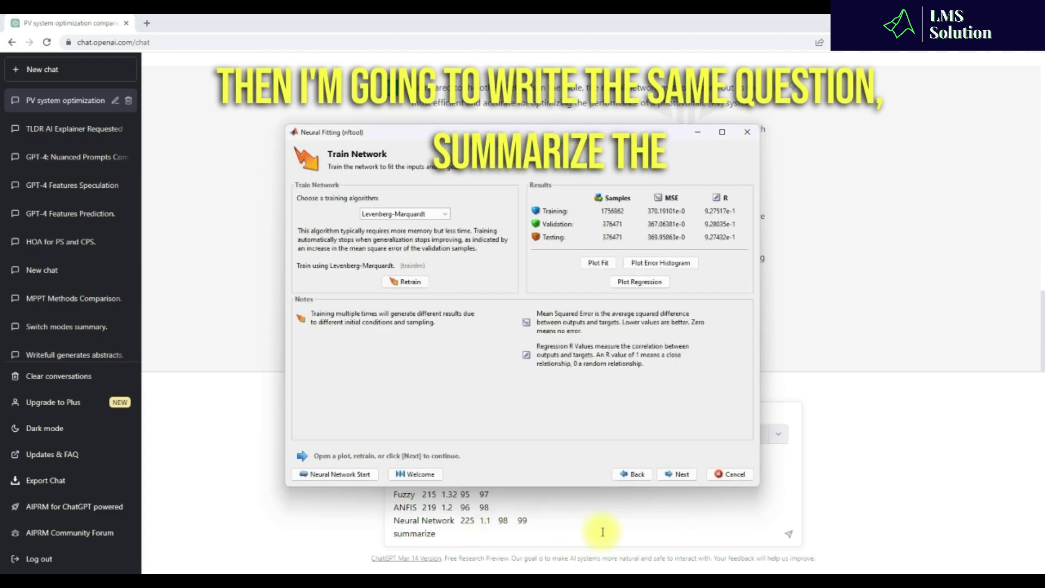
left_click(689, 131)
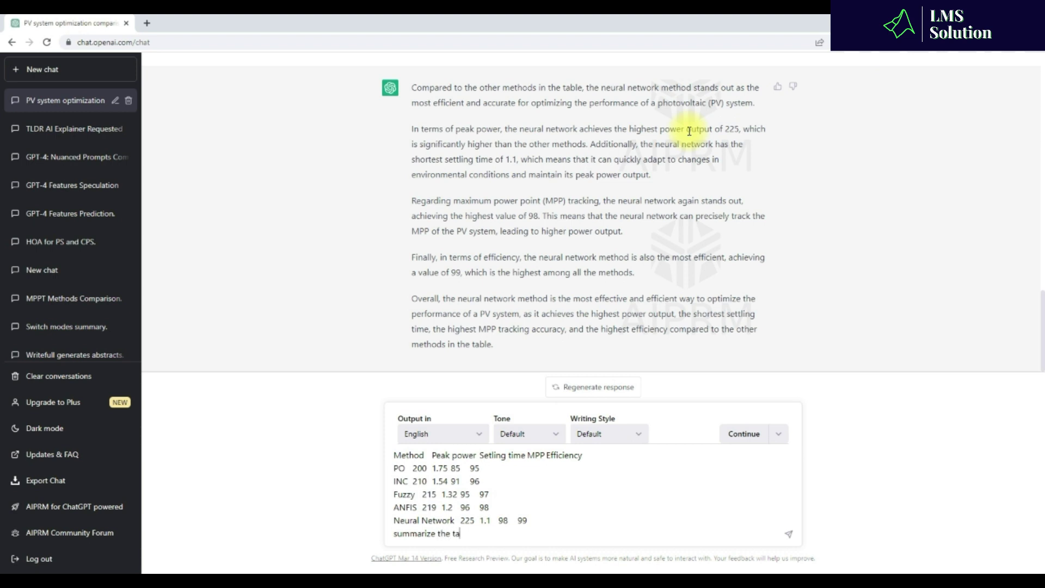
type("ble")
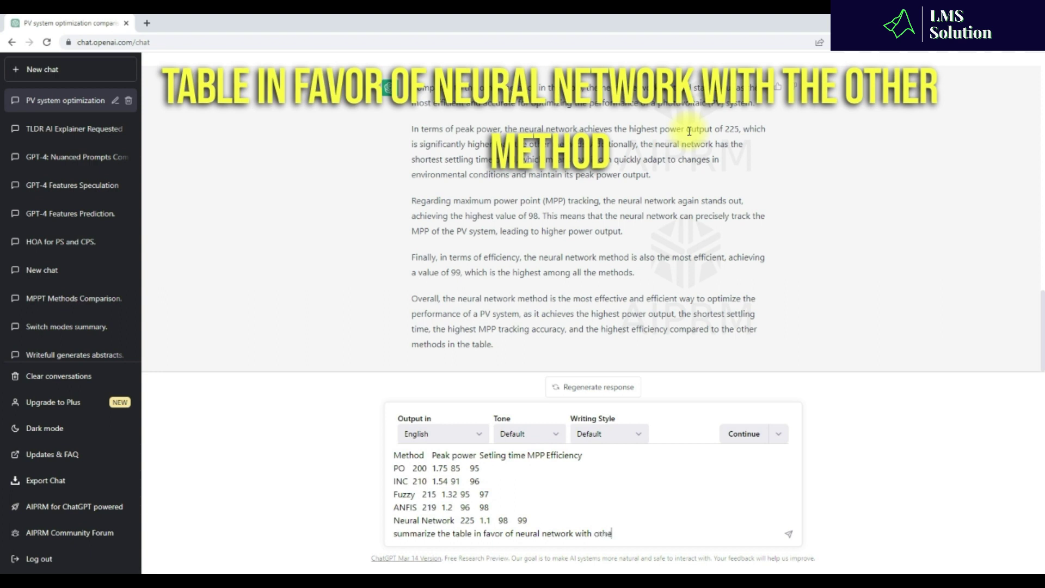
type("thod")
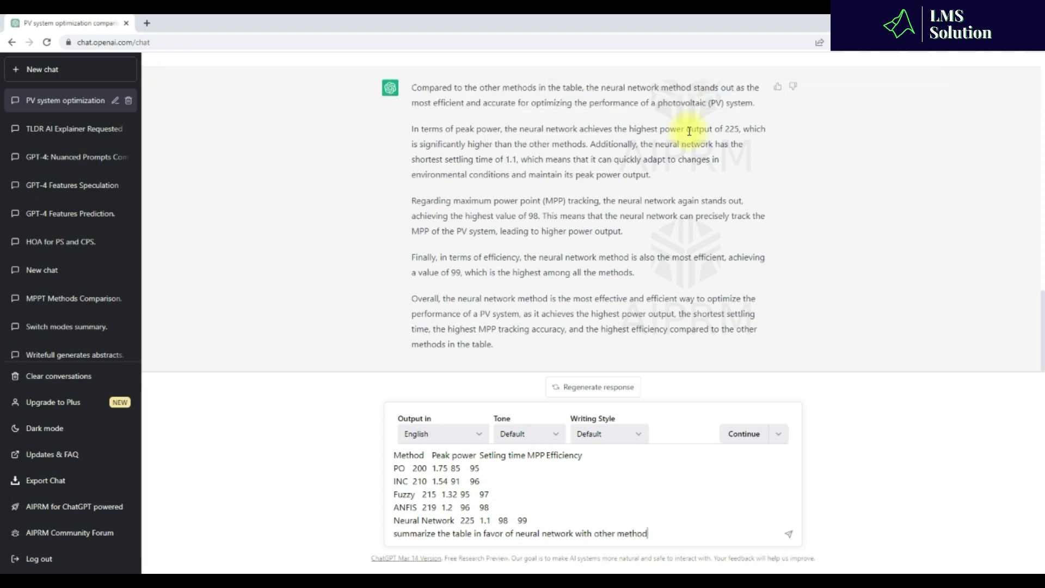
type("s and also provid")
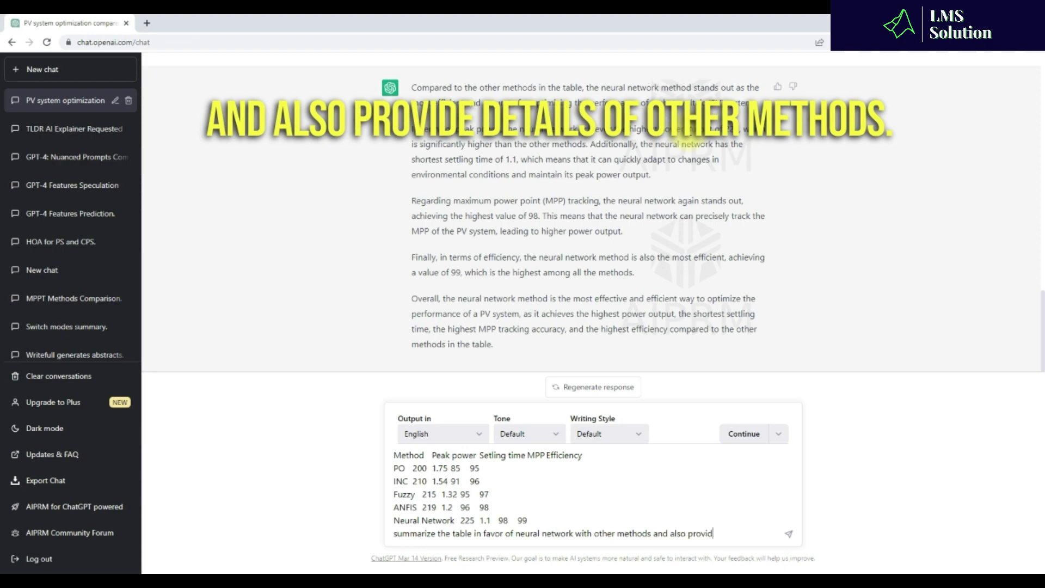
type("e details of")
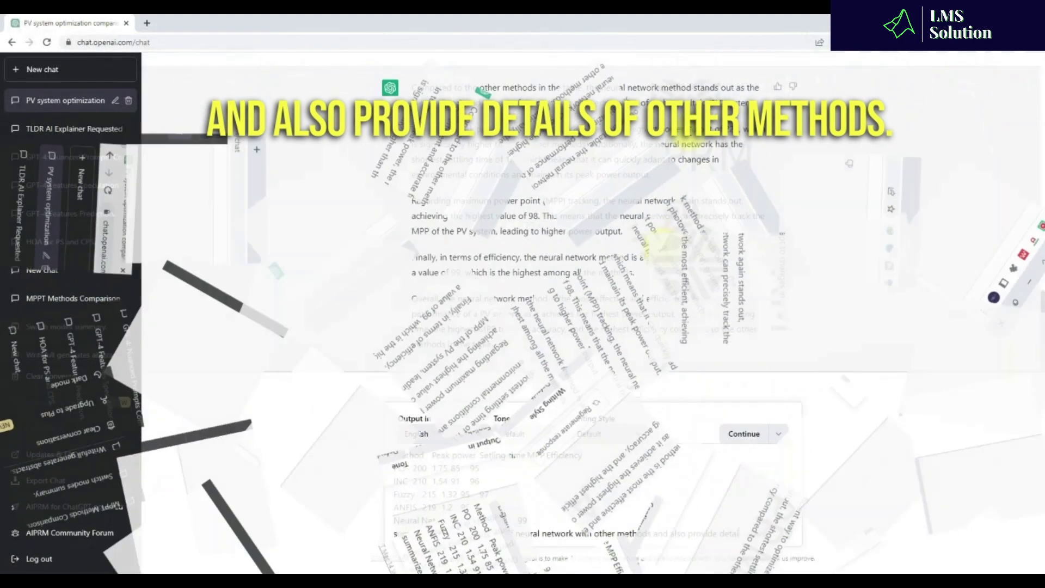
type(" other method")
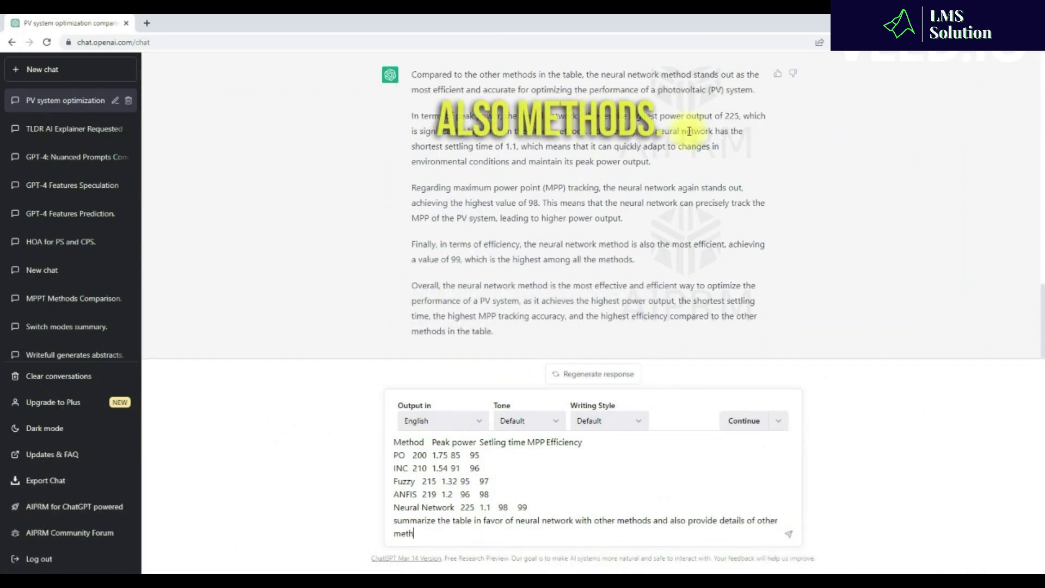
type("s")
key("Return")
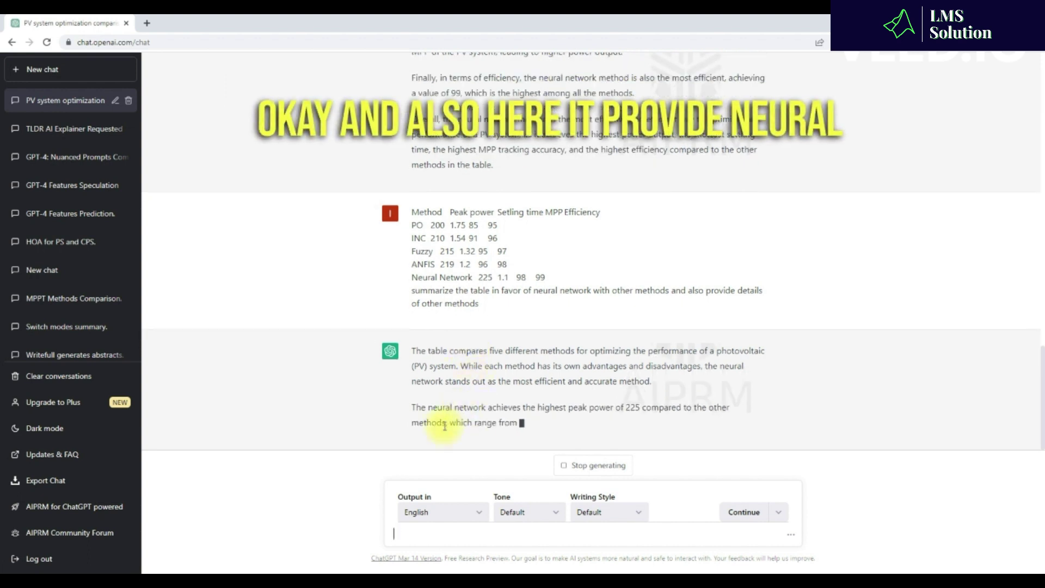
Read through the reply for its comparison of the neural network with the other methods.
scroll(445, 425, "up", 3)
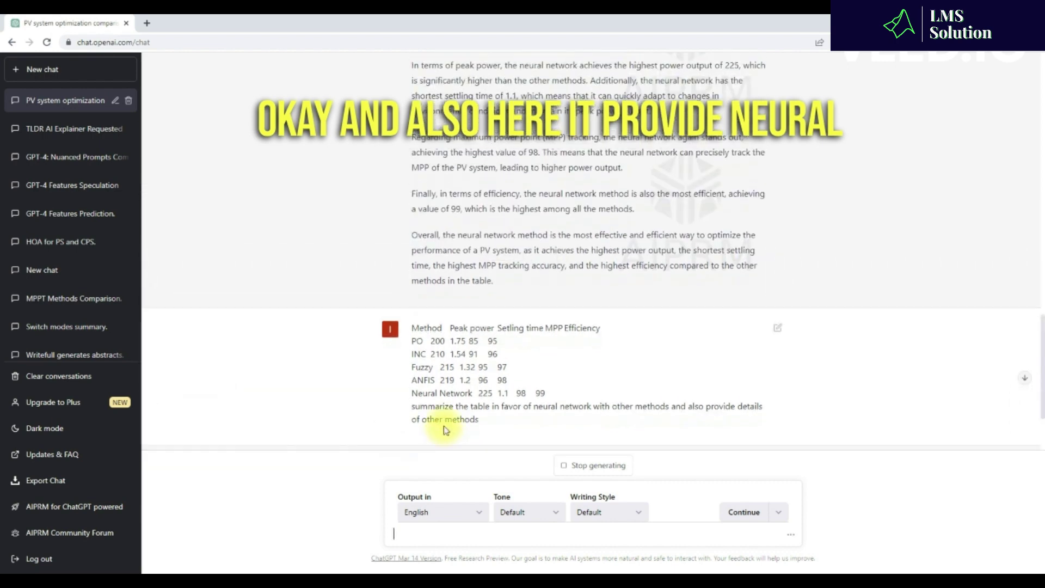
scroll(445, 425, "down", 3)
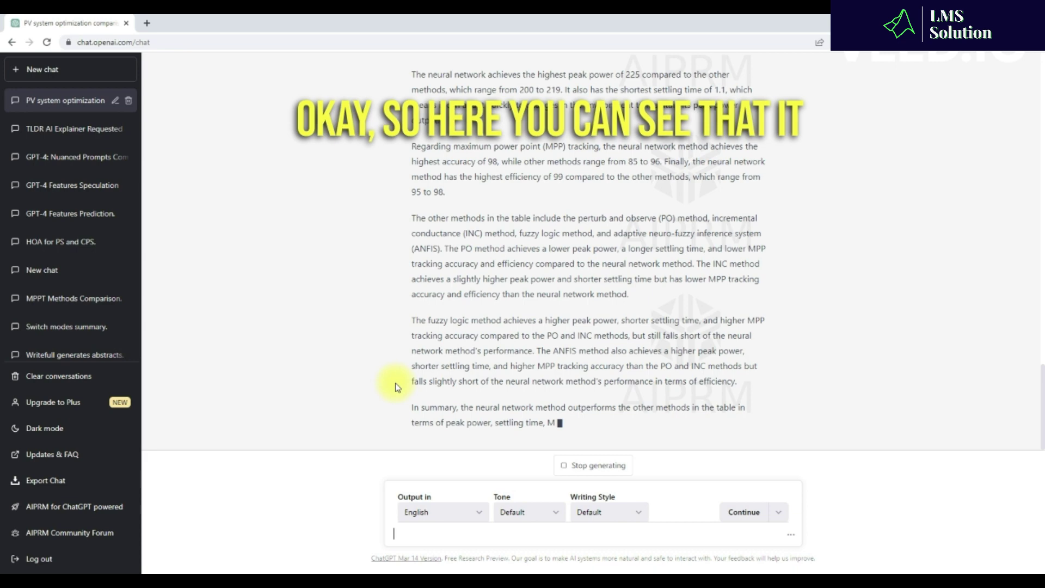
scroll(490, 326, "up", 2)
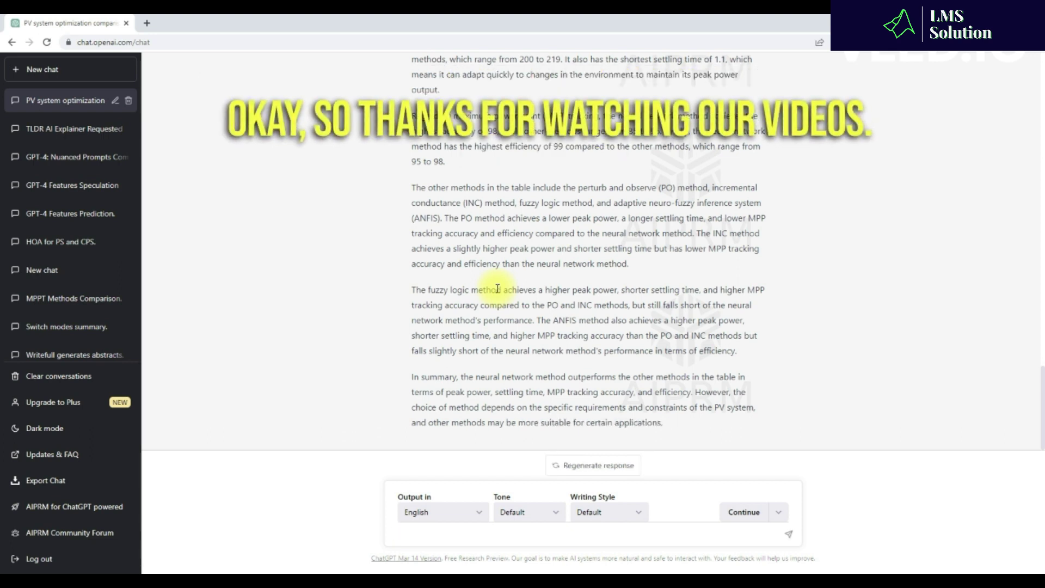
scroll(422, 299, "up", 2)
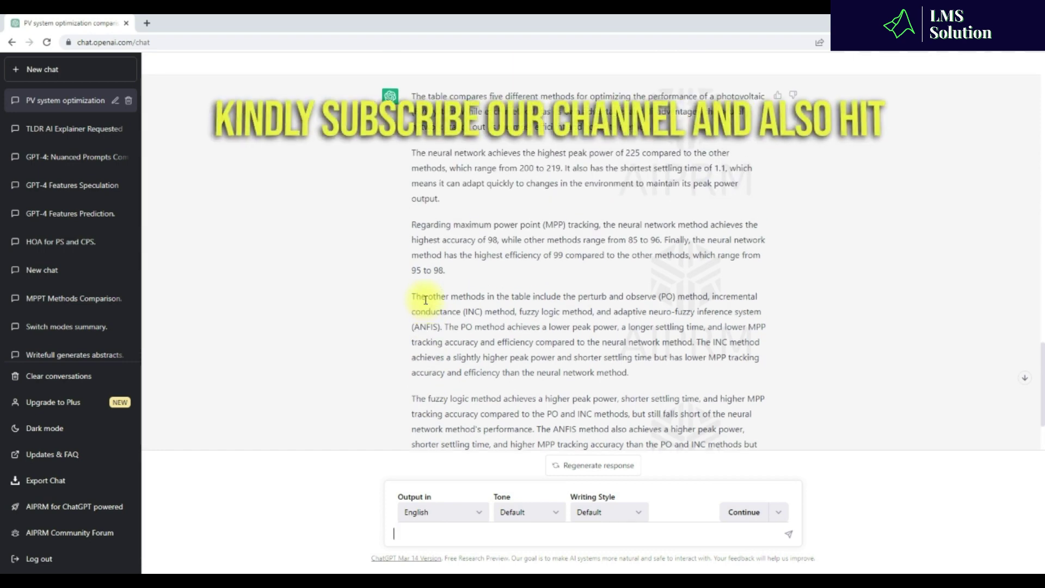